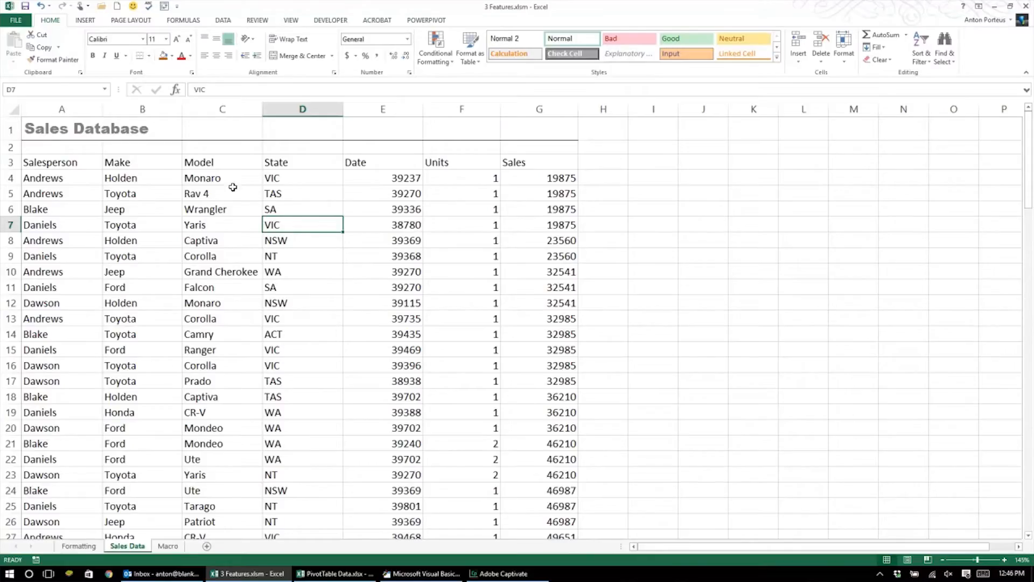
# Step: Convert the sales data range A3:G116 into a table with headers
pyautogui.click(94, 22)
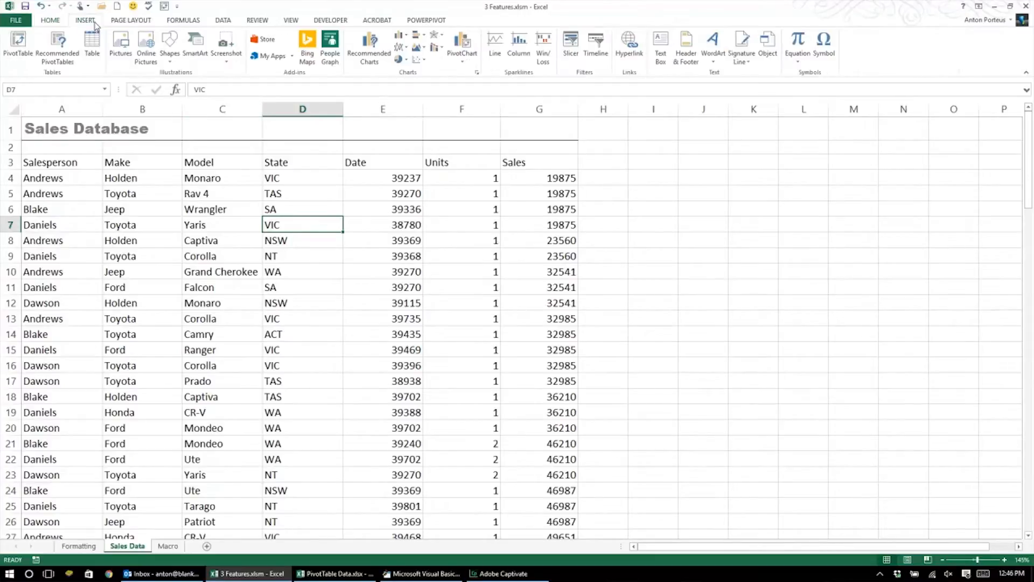
pyautogui.click(91, 53)
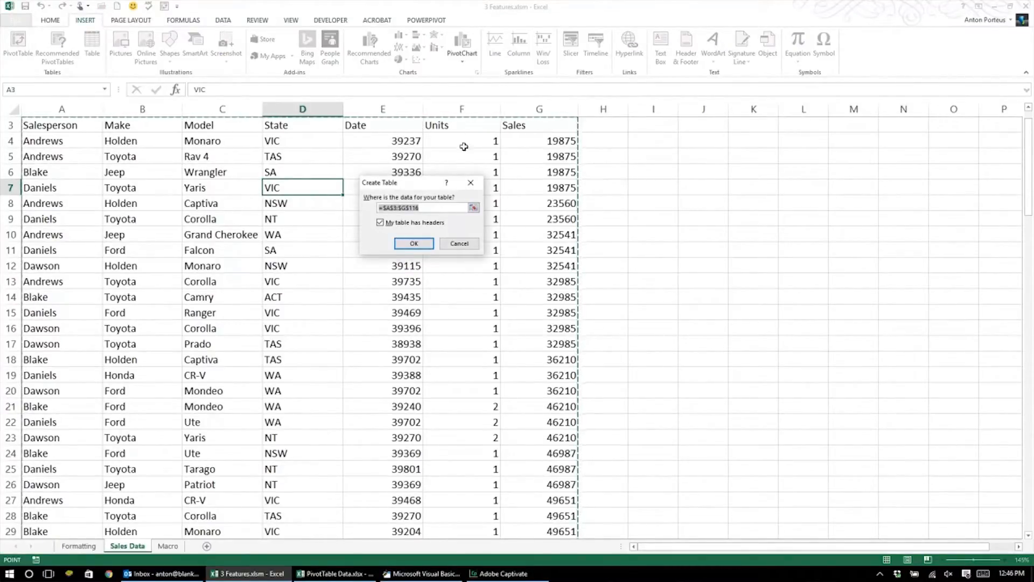
pyautogui.click(415, 243)
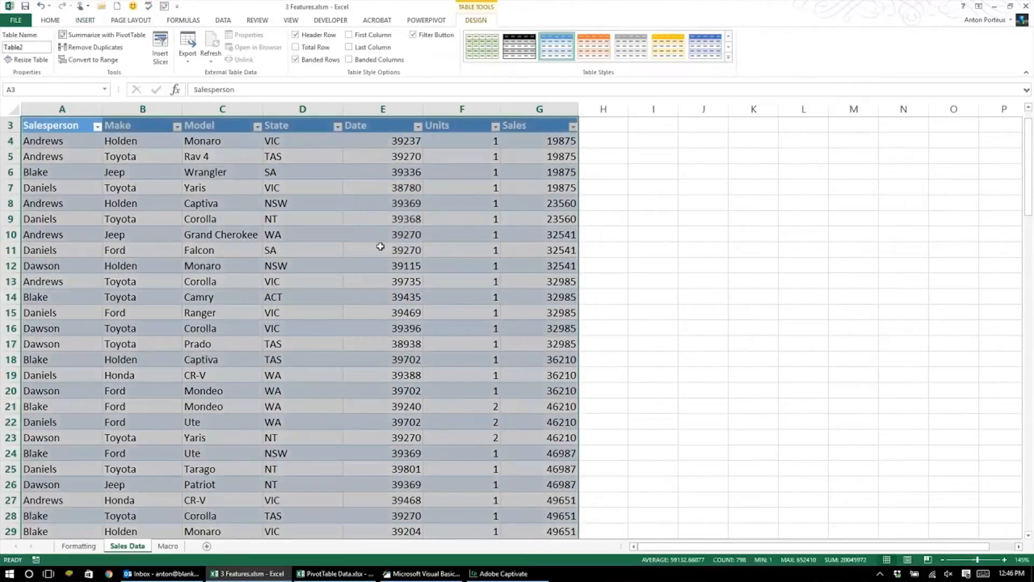
pyautogui.click(380, 246)
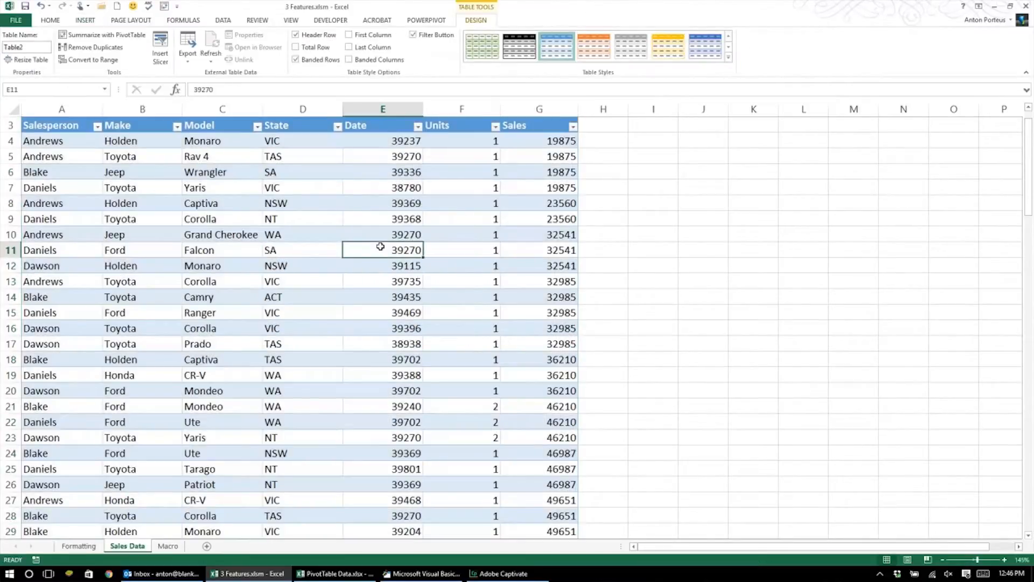
# Step: Apply the green Light table style with a solid header row to the sales table
pyautogui.scroll(1, 380, 246)
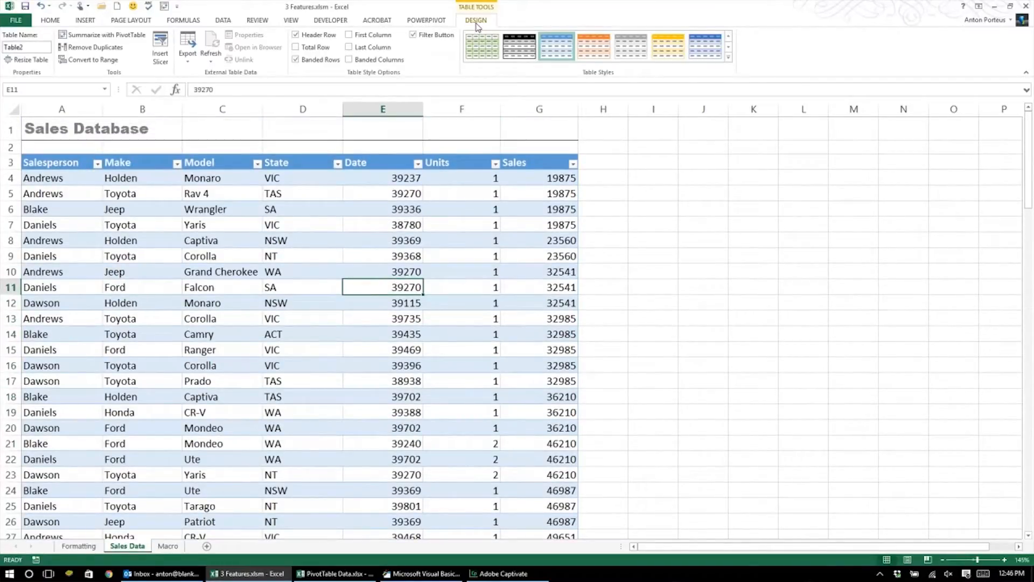
pyautogui.click(729, 57)
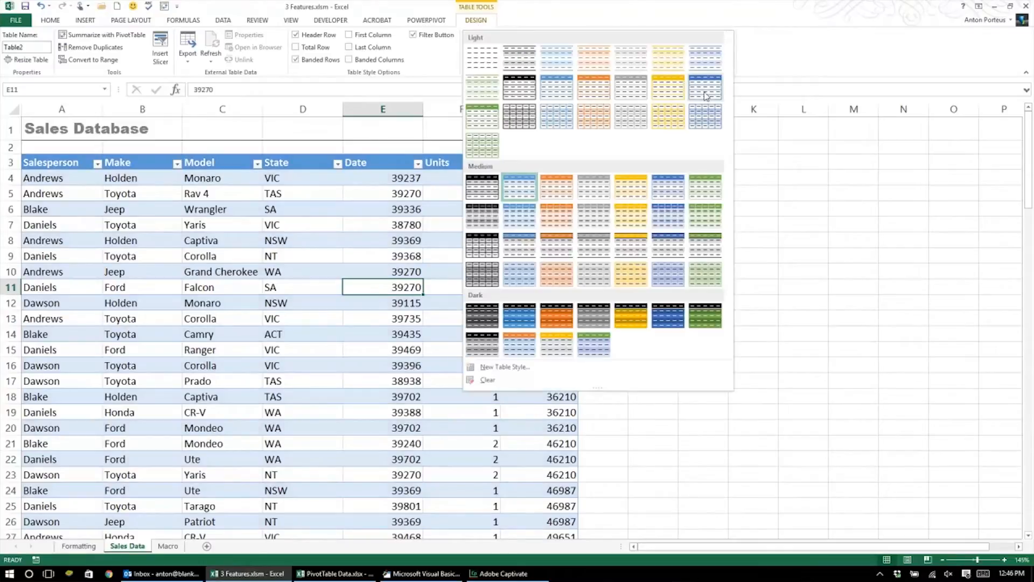
pyautogui.click(496, 115)
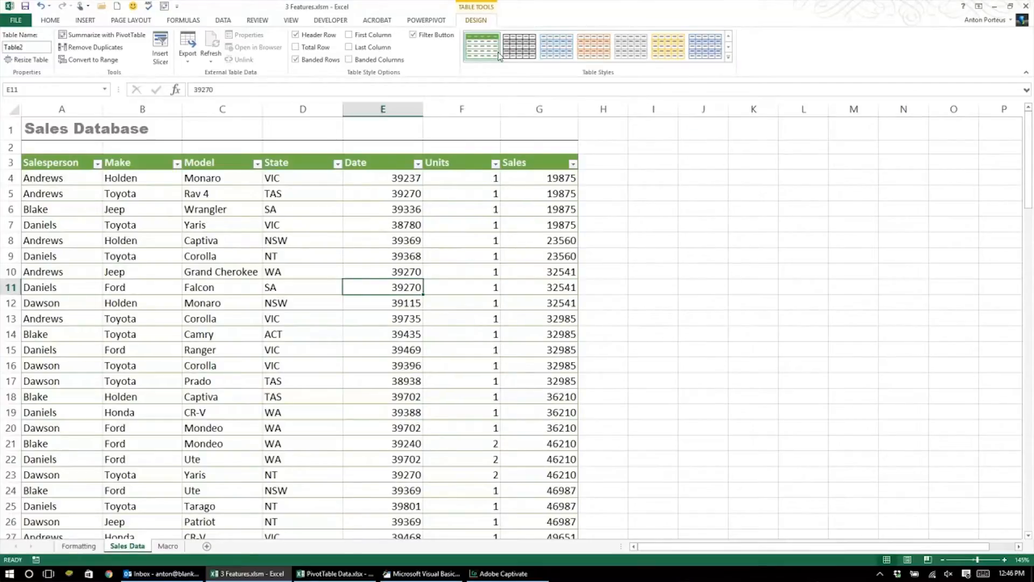
# Step: Rename the sales table as tblData
pyautogui.click(31, 48)
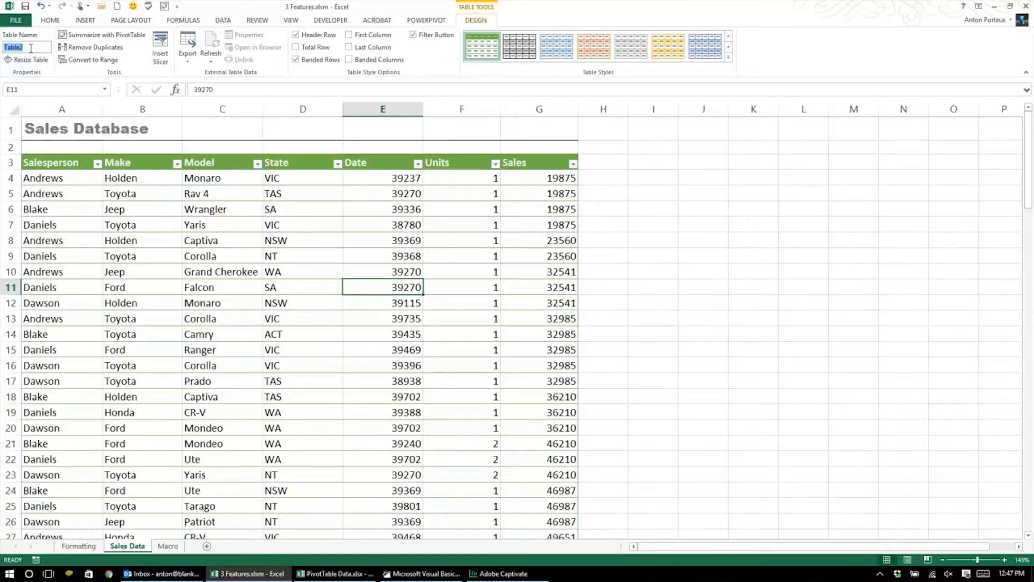
pyautogui.write('tblData')
pyautogui.click(123, 288)
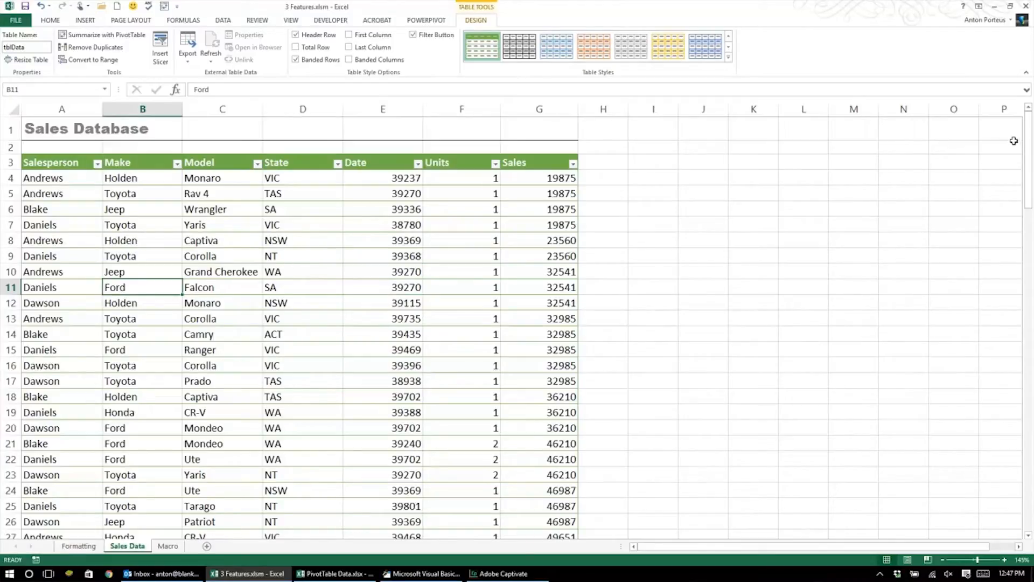
# Step: Start a new record directly below the table's last row by entering the salesperson's name in A117
pyautogui.moveTo(1027, 136); pyautogui.dragTo(1027, 488)
pyautogui.scroll(-1, 762, 408)
pyautogui.click(80, 405)
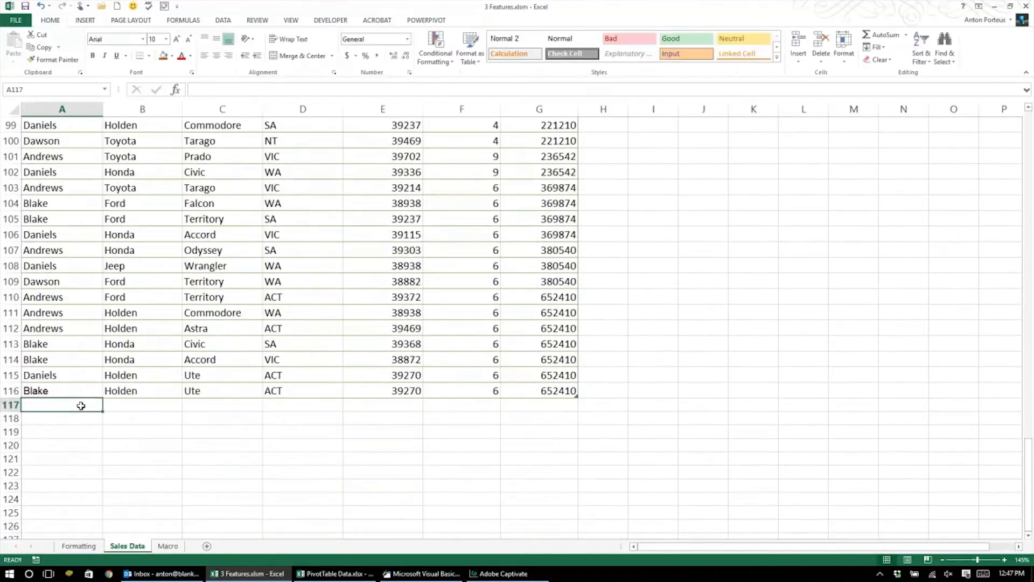
pyautogui.write('Daniels')
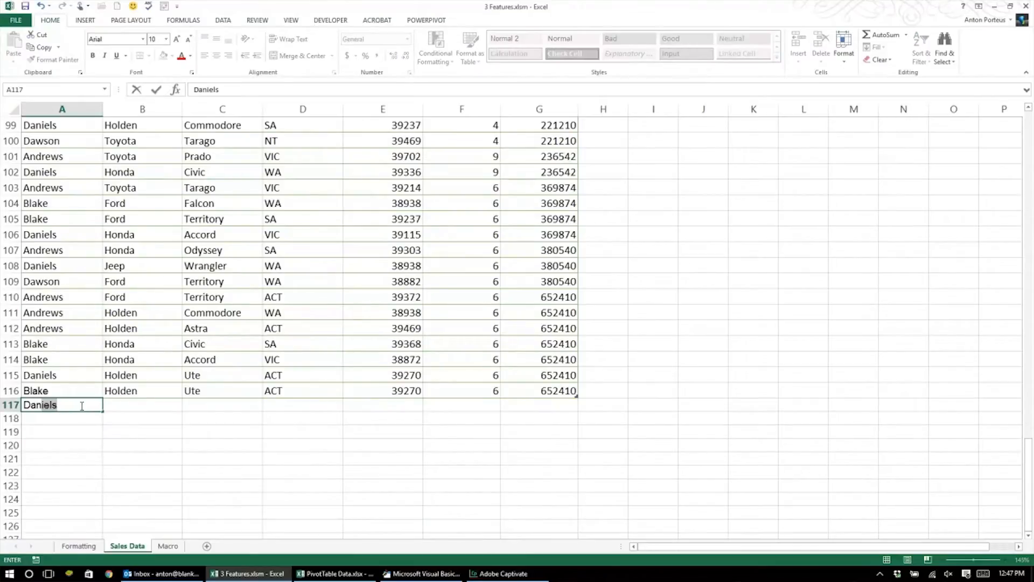
pyautogui.press('Tab')
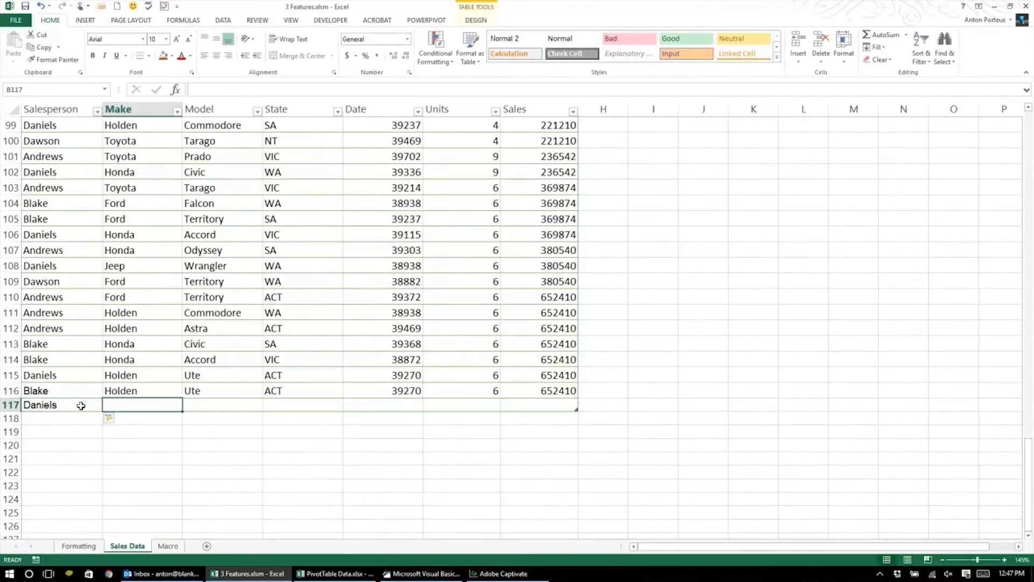
# Step: Fill the new record's Make through Sales cells (B117:G117) with the values from the row above
pyautogui.moveTo(581, 415); pyautogui.dragTo(608, 451)
pyautogui.moveTo(138, 407); pyautogui.dragTo(520, 408)
pyautogui.hotkey('ctrl', 'd')
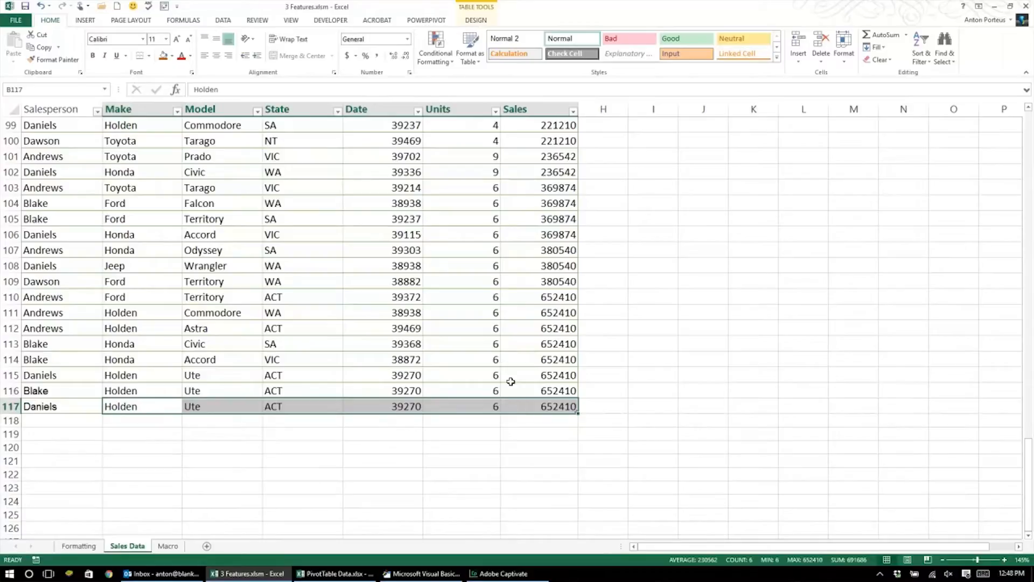
pyautogui.click(512, 377)
# Step: Add a Bonus column beside Sales by entering the heading in H3, and begin a formula in H4
pyautogui.moveTo(1027, 445); pyautogui.dragTo(1028, 120)
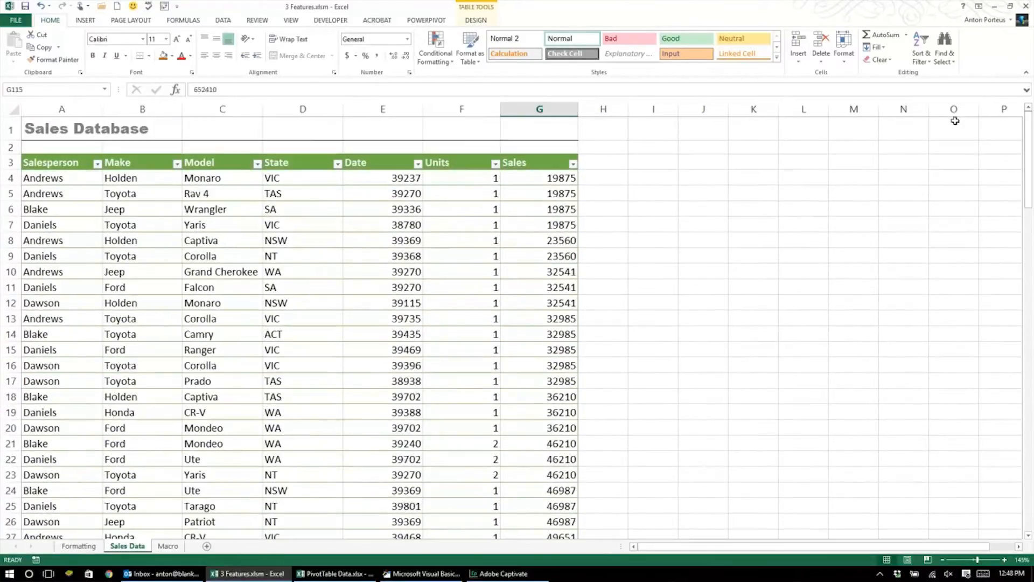
pyautogui.click(612, 165)
pyautogui.write('Bonus')
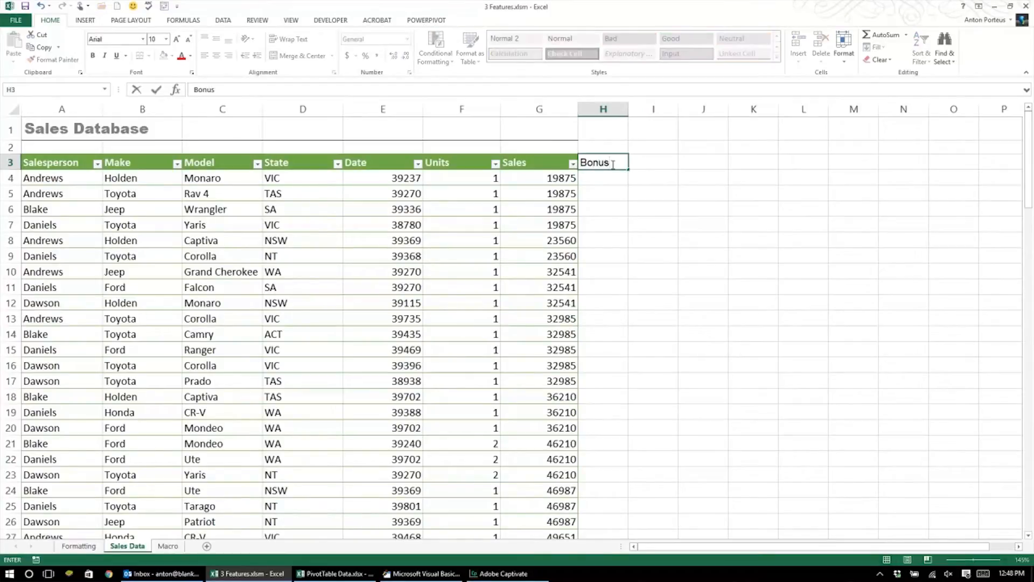
pyautogui.press('Return')
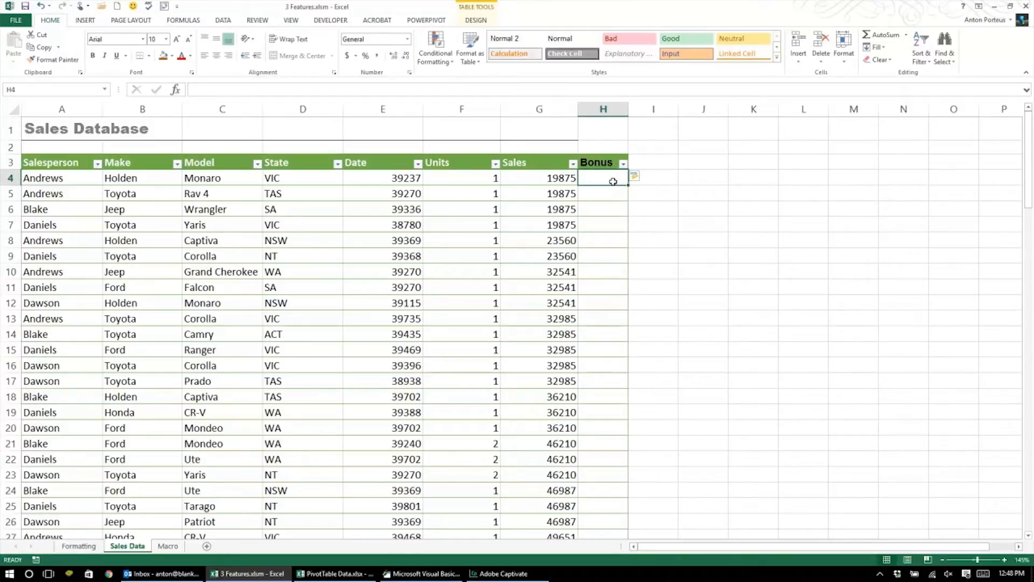
pyautogui.write('=')
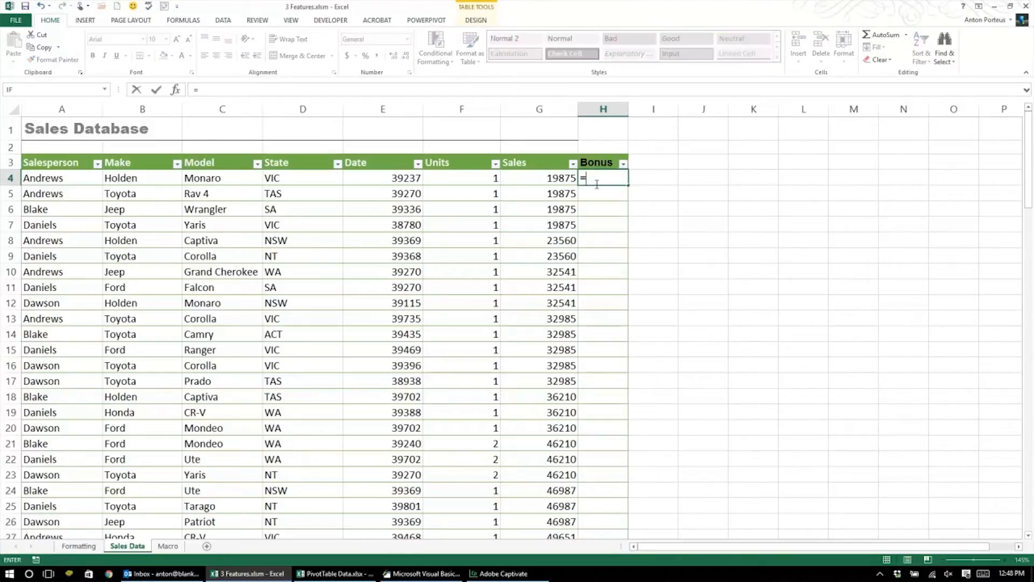
pyautogui.click(548, 179)
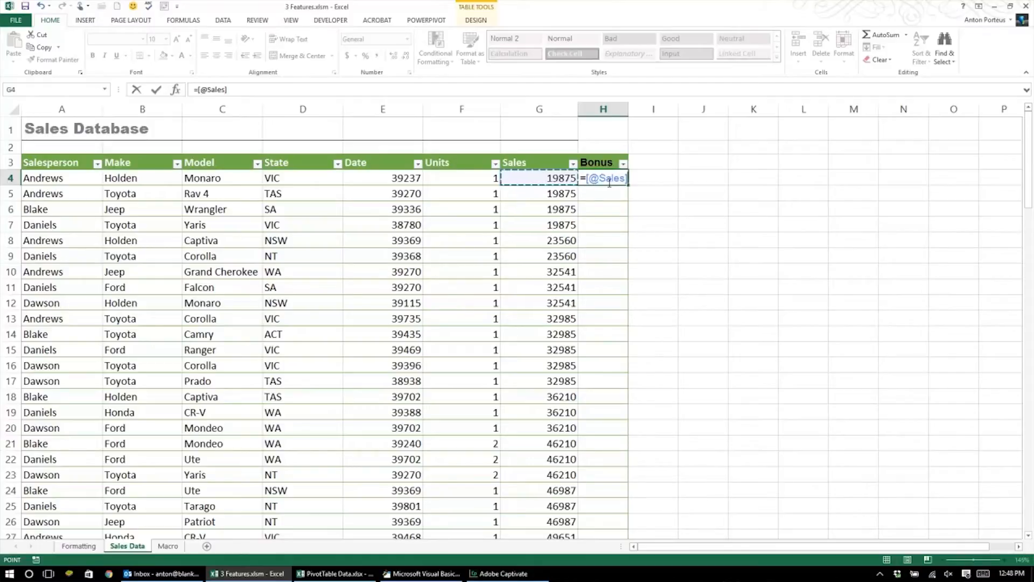
pyautogui.press('BackSpace')
pyautogui.press('BackSpace')
pyautogui.press('BackSpace')
pyautogui.press('BackSpace')
pyautogui.press('BackSpace')
pyautogui.press('BackSpace')
pyautogui.press('BackSpace')
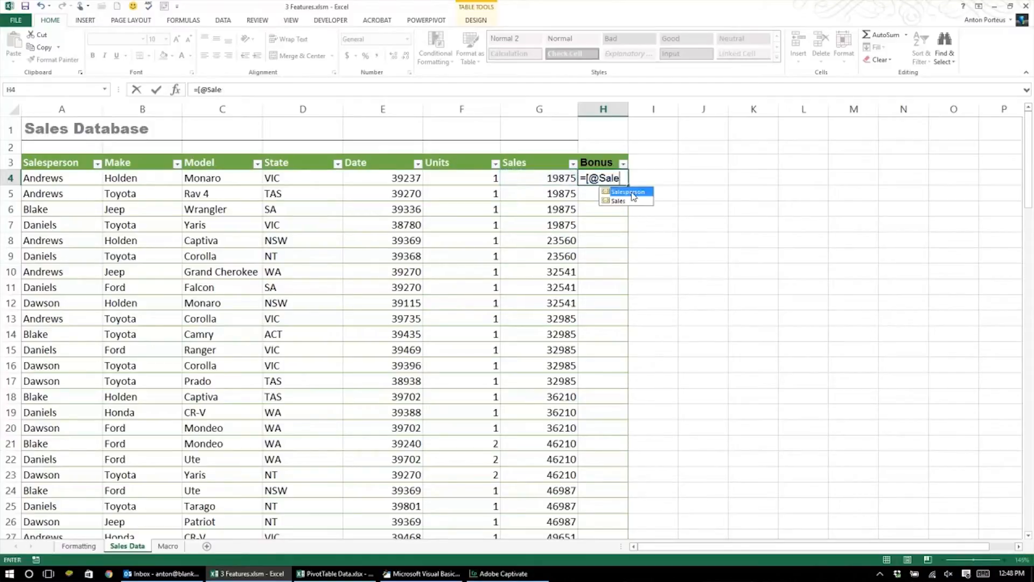
pyautogui.press('BackSpace')
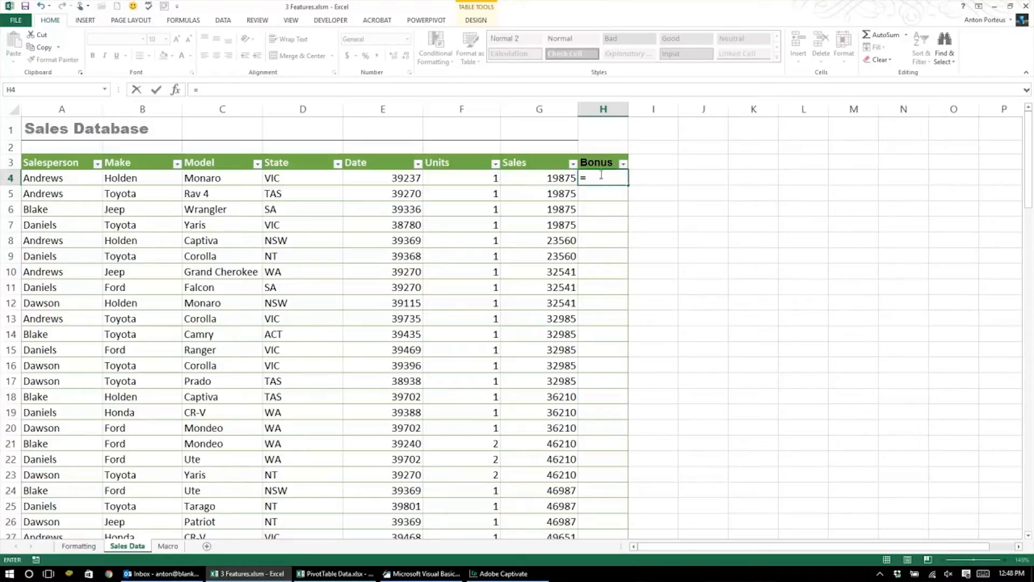
# Step: Complete the Bonus formula in H4 as =G4*15% for the calculated column
pyautogui.write('G4*15%')
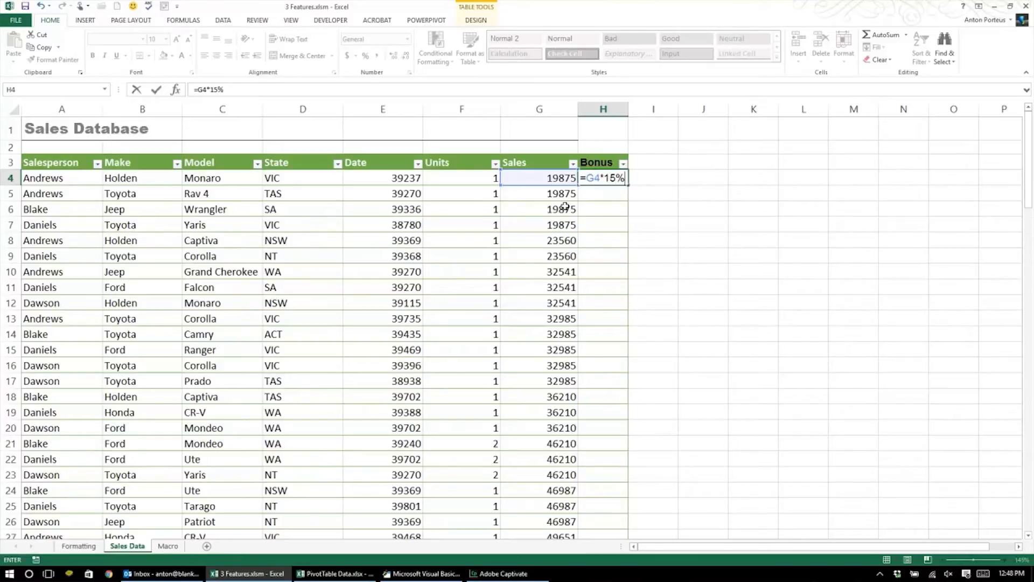
pyautogui.press('Return')
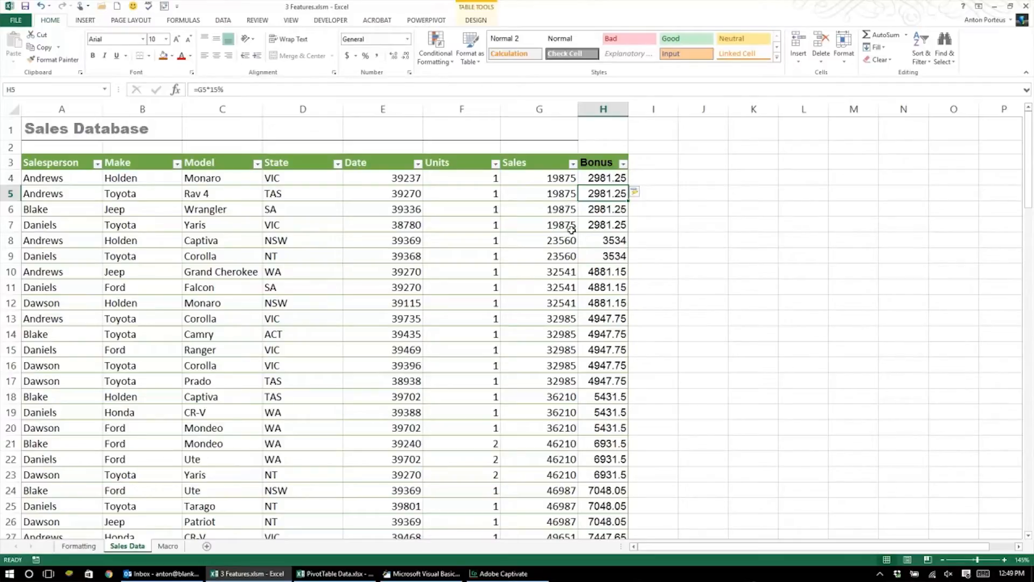
# Step: Format all values in the Bonus column as currency with two decimals
pyautogui.moveTo(604, 178)
pyautogui.mouseDown()
pyautogui.moveTo(590, 579)
pyautogui.moveTo(655, 2)
pyautogui.moveTo(637, 282)
pyautogui.moveTo(614, 134)
pyautogui.moveTo(616, 67)
pyautogui.moveTo(602, 174)
pyautogui.mouseUp()
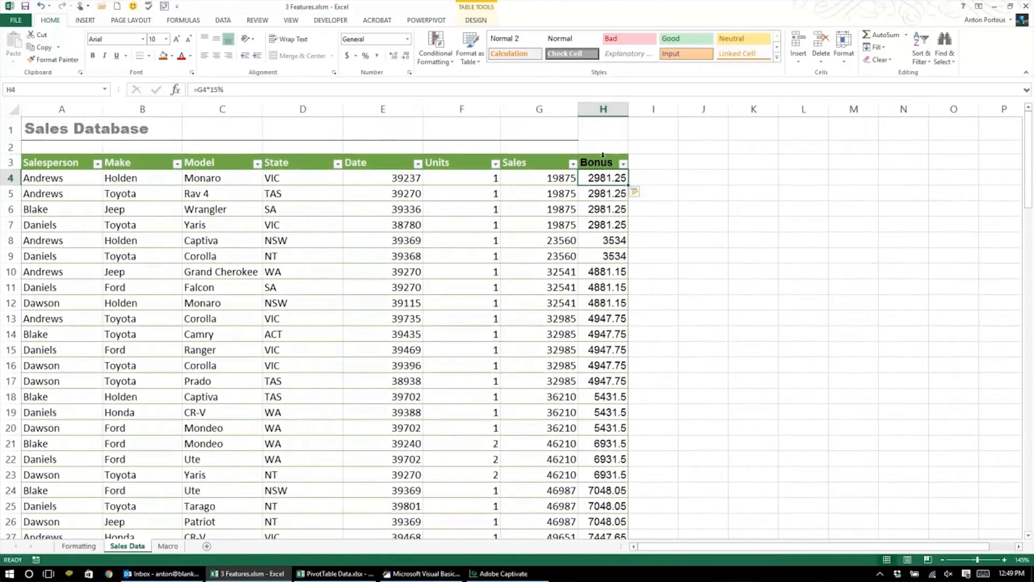
pyautogui.click(603, 155)
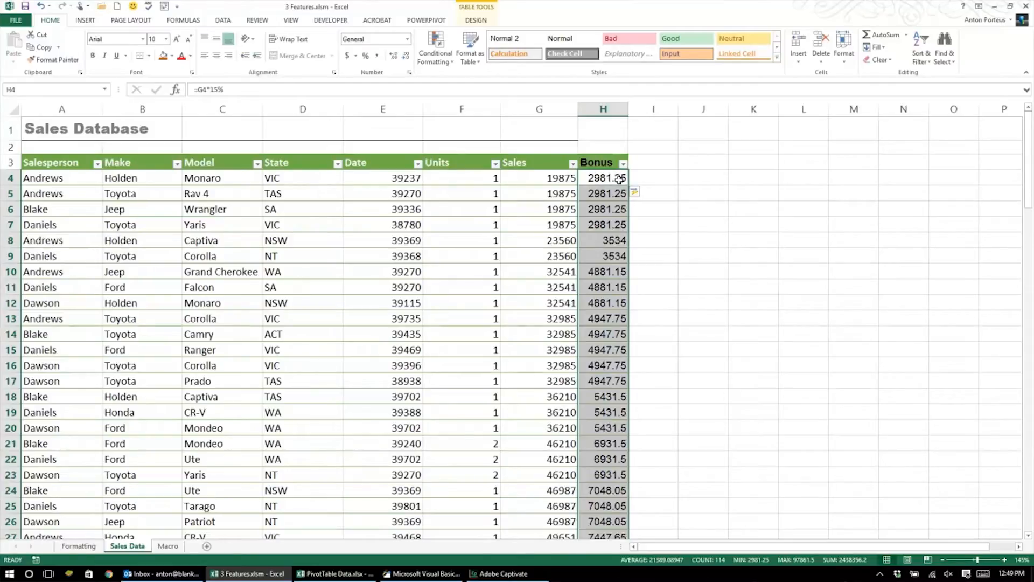
pyautogui.hotkey('ctrl', 'shift', '4')
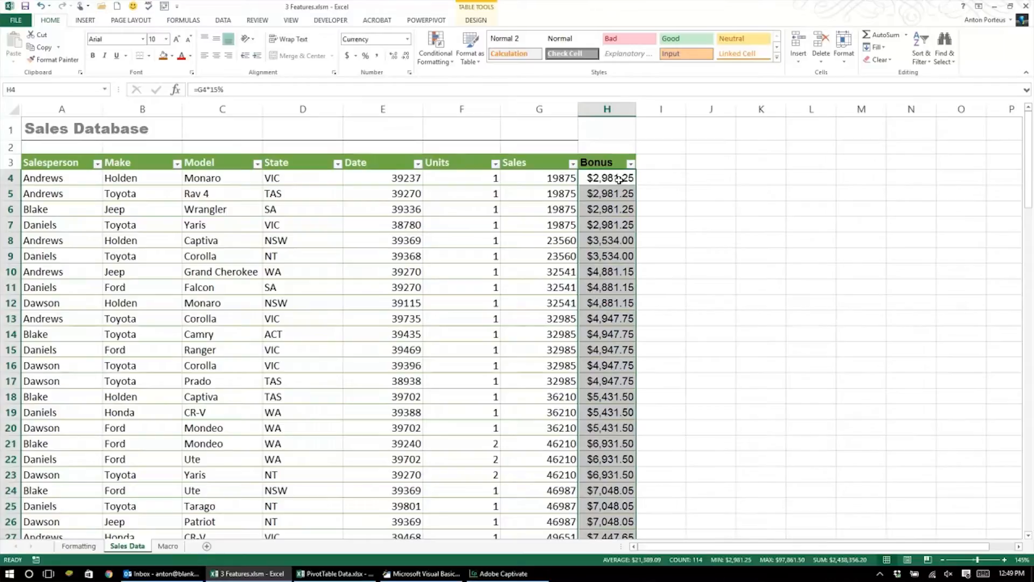
# Step: Start inserting a PivotTable based on the sales table
pyautogui.click(396, 227)
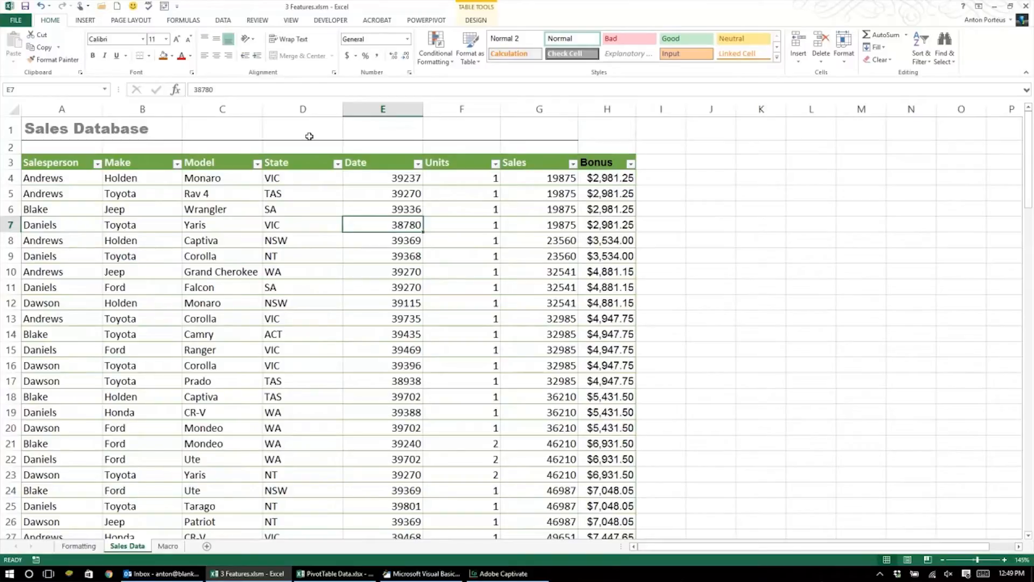
pyautogui.click(85, 20)
pyautogui.click(18, 45)
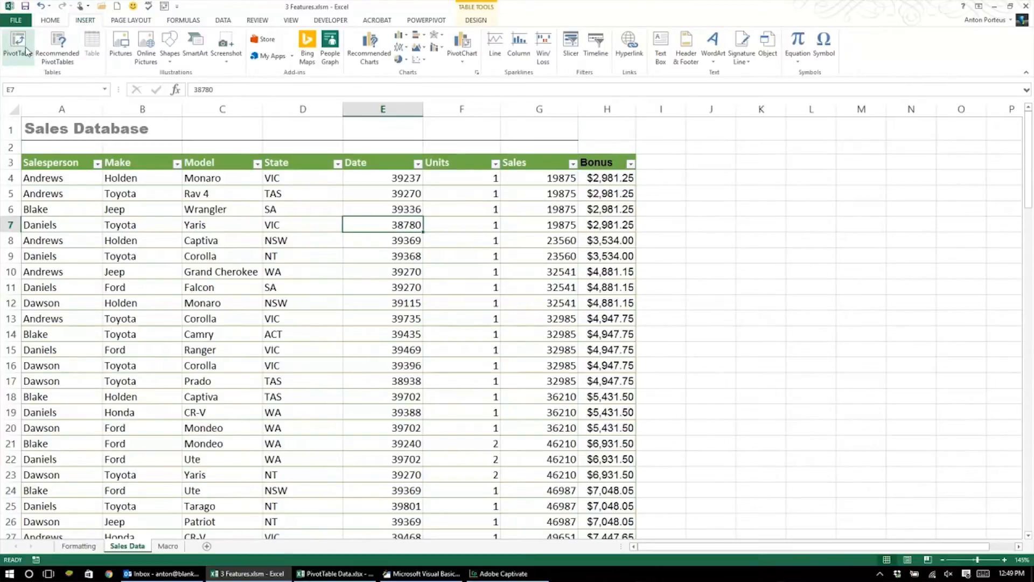